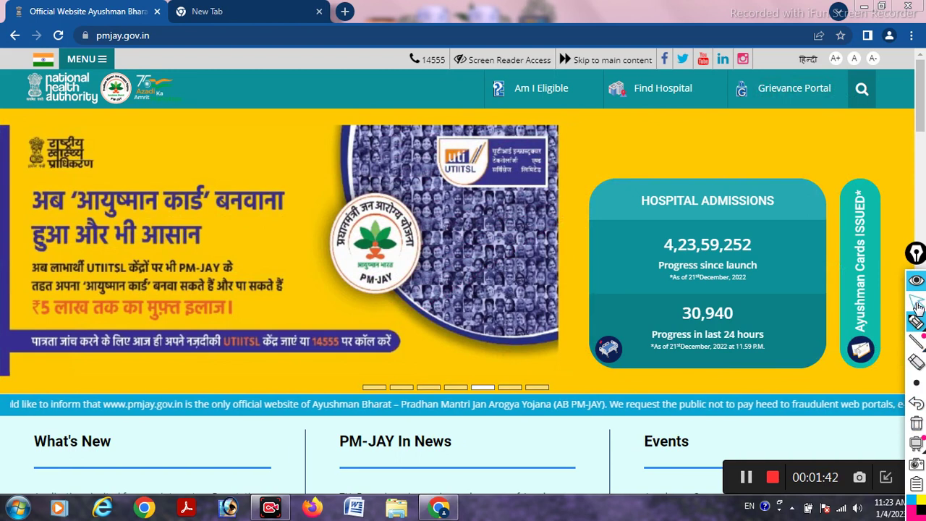
Step: Open the Grievance Portal from the PM-JAY home page
click(775, 88)
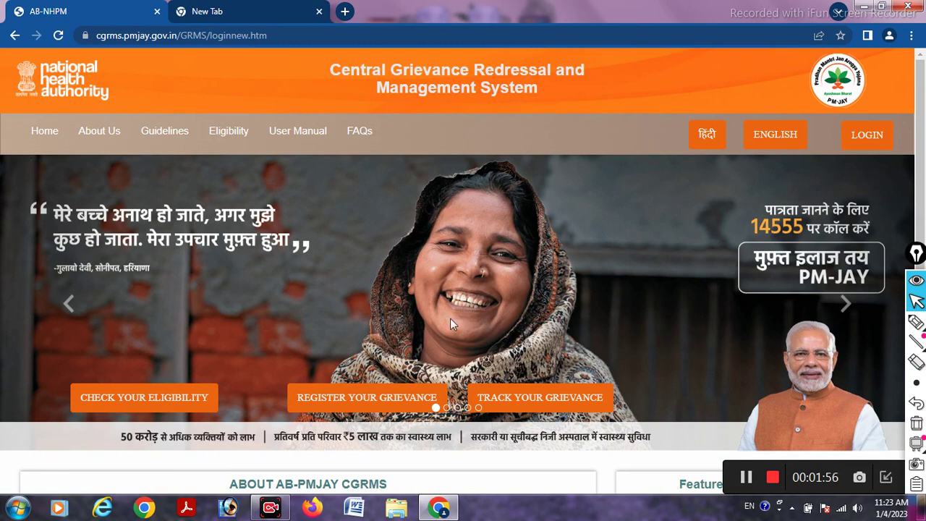
Step: Mark the eligibility check, grievance registration and grievance tracking options with the pen, and clear the drawings
click(915, 322)
mouse_move(89, 377)
mouse_down()
mouse_move(215, 407)
mouse_move(85, 416)
mouse_move(82, 379)
mouse_up()
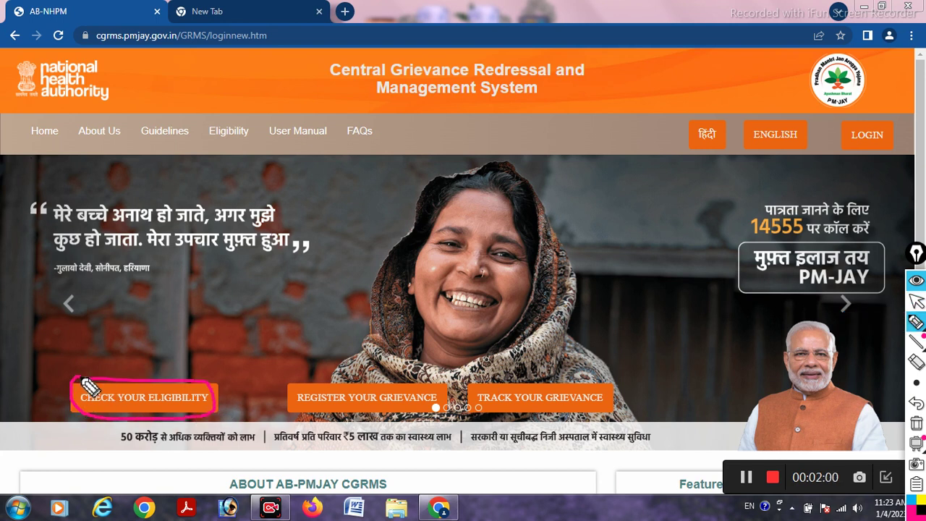
mouse_move(310, 384)
mouse_down()
mouse_move(416, 385)
mouse_move(428, 413)
mouse_move(311, 409)
mouse_move(295, 387)
mouse_up()
mouse_move(499, 394)
mouse_down()
mouse_move(595, 390)
mouse_move(619, 418)
mouse_move(491, 421)
mouse_move(483, 396)
mouse_up()
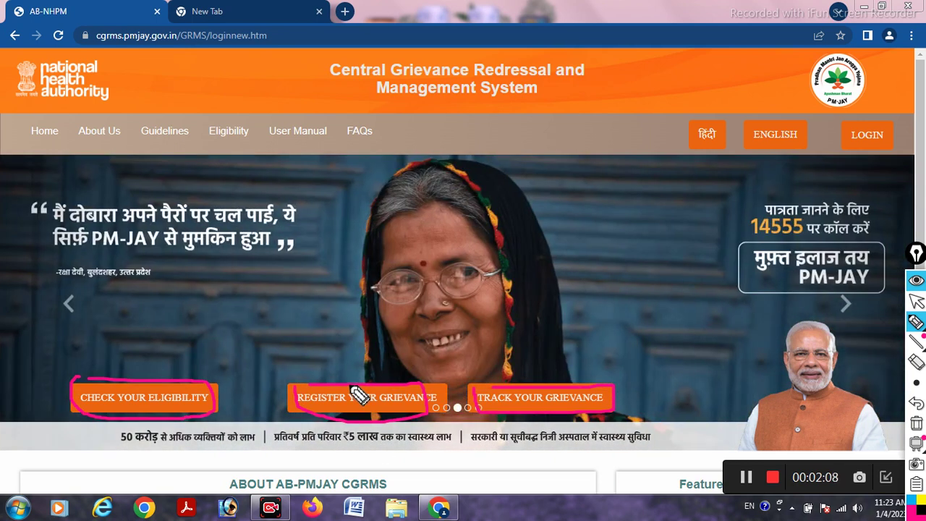
mouse_move(350, 375)
mouse_down()
mouse_move(370, 386)
mouse_move(428, 320)
mouse_up()
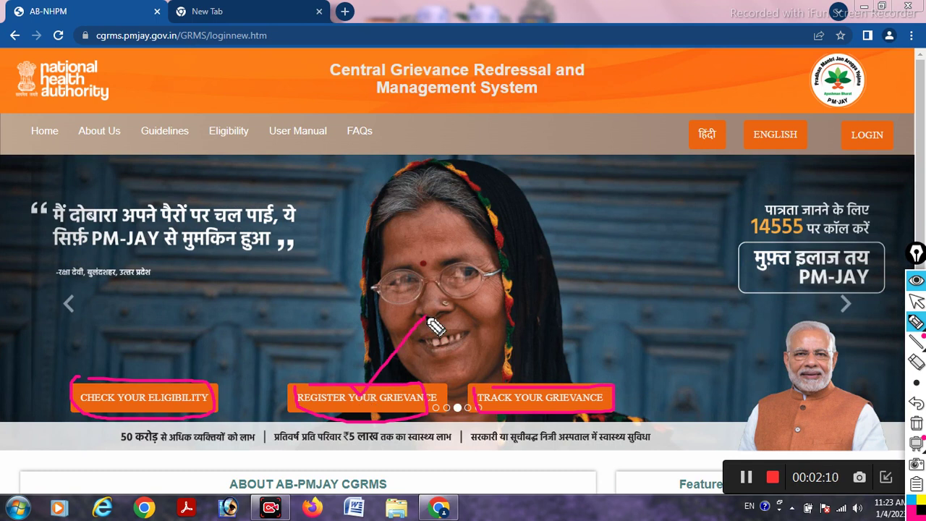
drag(347, 382, 444, 314)
drag(360, 380, 481, 294)
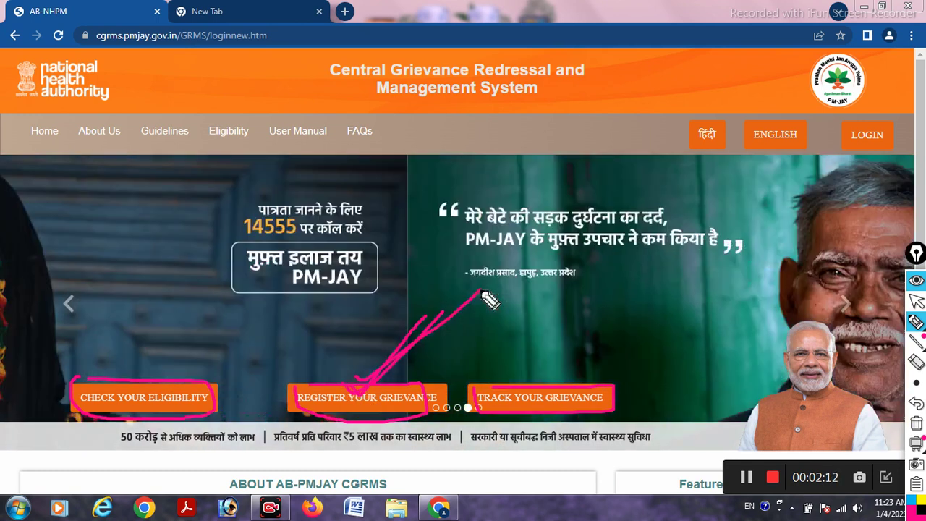
click(916, 423)
mouse_move(916, 321)
click(915, 301)
Step: Start registering a grievance on the Central Grievance Redressal and Management System
click(412, 402)
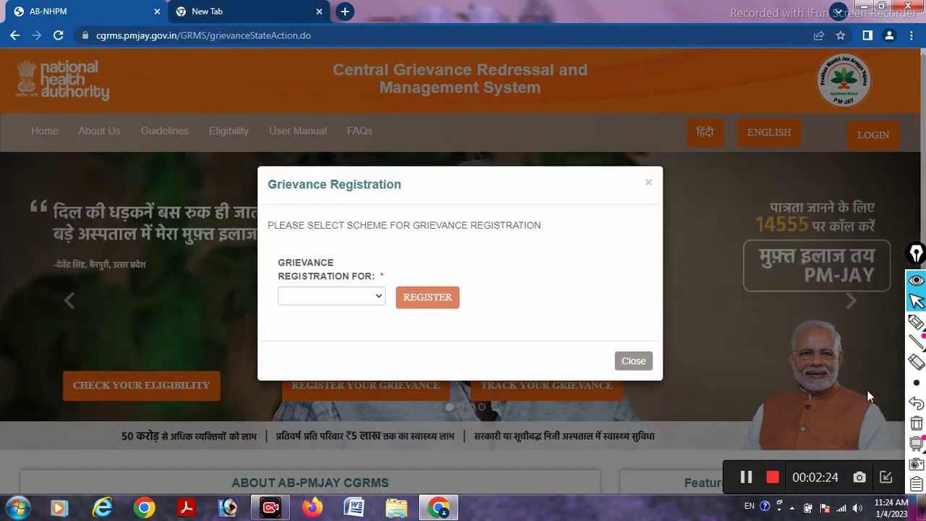
Step: Circle the Grievance Registration For field with the pen and clear the mark
click(916, 321)
mouse_move(311, 295)
mouse_down()
mouse_move(348, 308)
mouse_move(322, 320)
mouse_move(297, 293)
mouse_up()
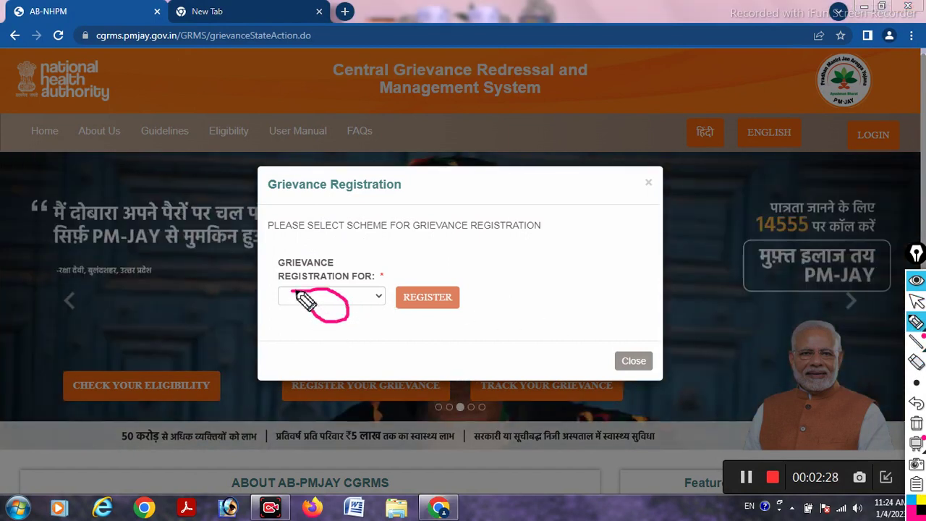
mouse_move(921, 368)
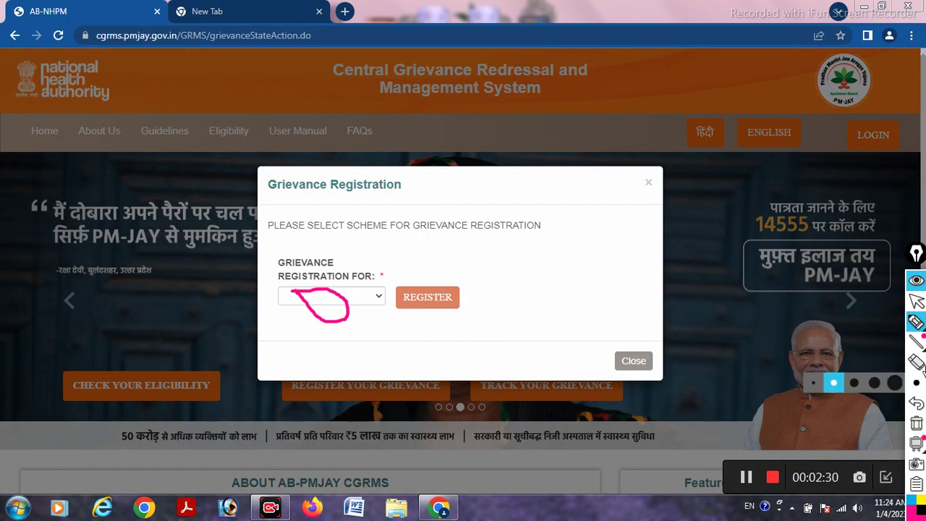
click(916, 423)
click(917, 300)
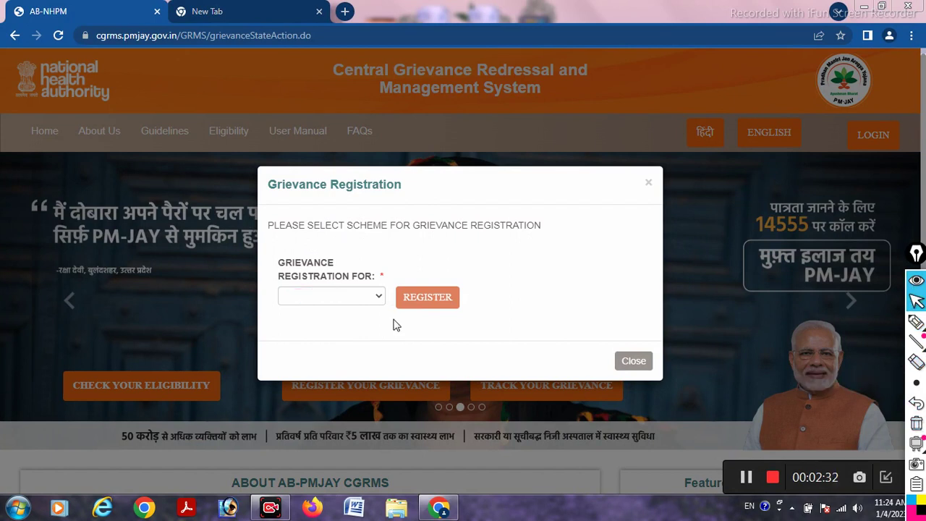
Step: Choose PMJAY as the scheme for grievance registration and proceed to the grievance form
click(299, 299)
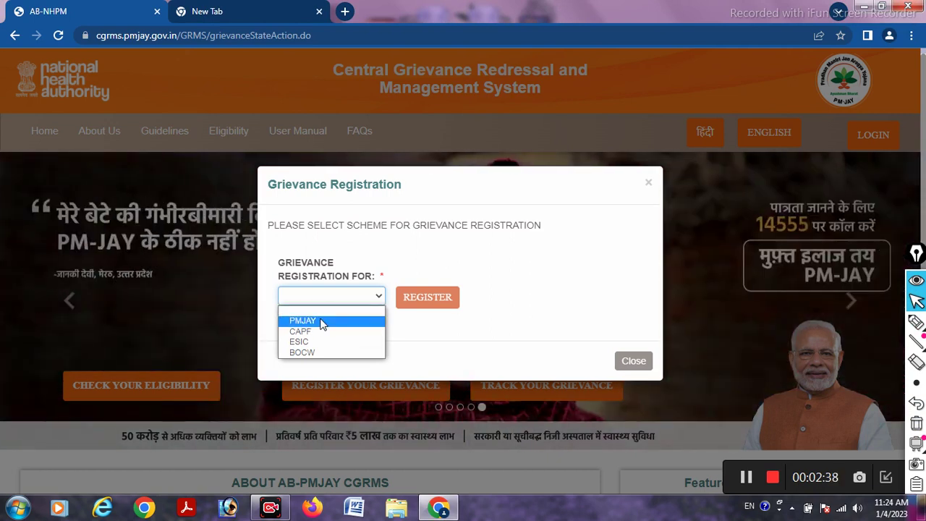
click(323, 323)
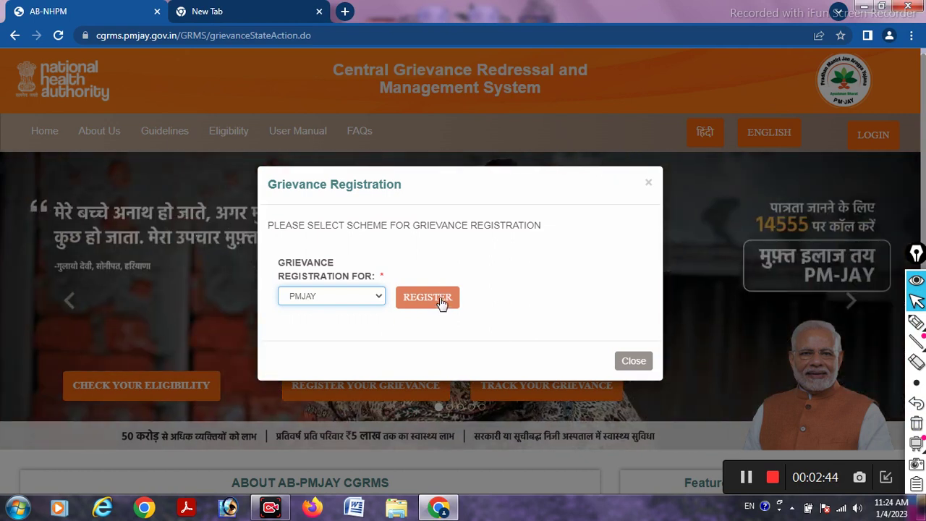
click(427, 297)
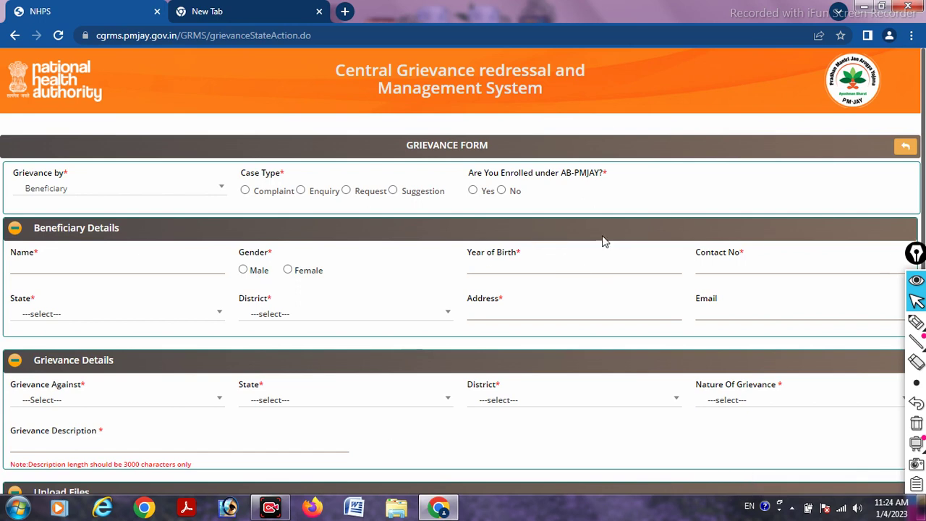
Step: Set Grievance by to Beneficiary in the grievance form
click(52, 190)
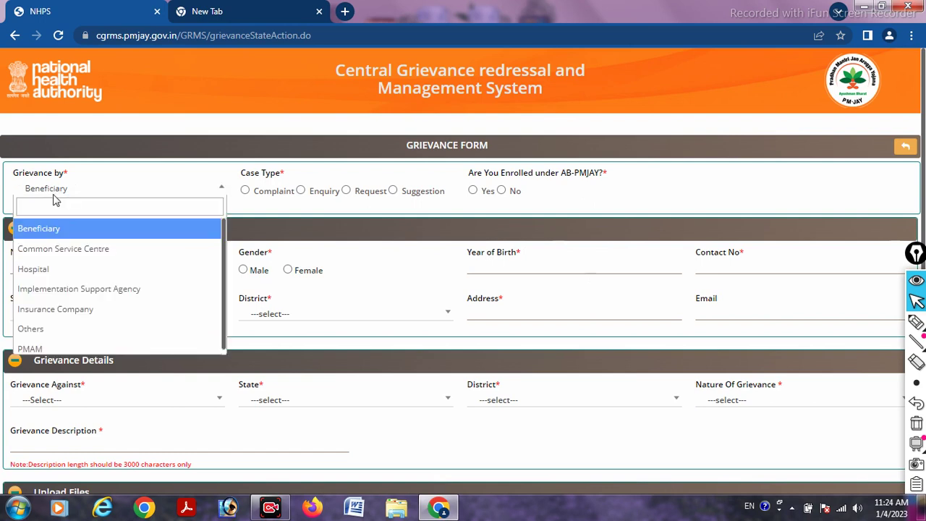
click(75, 230)
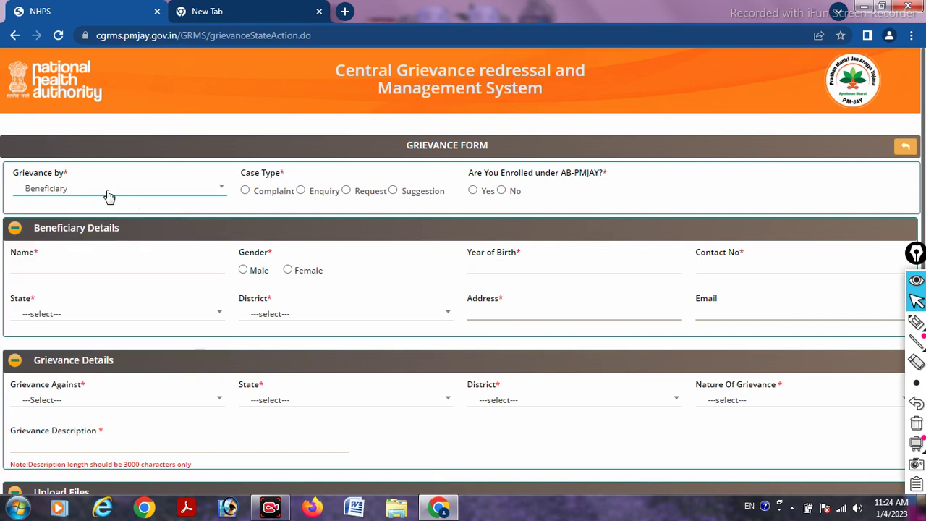
Step: Circle the four case type options with the pen, point out Request, and clear the drawings
click(915, 322)
mouse_move(250, 174)
mouse_down()
mouse_move(279, 174)
mouse_move(242, 198)
mouse_move(321, 210)
mouse_move(327, 194)
mouse_move(304, 182)
mouse_up()
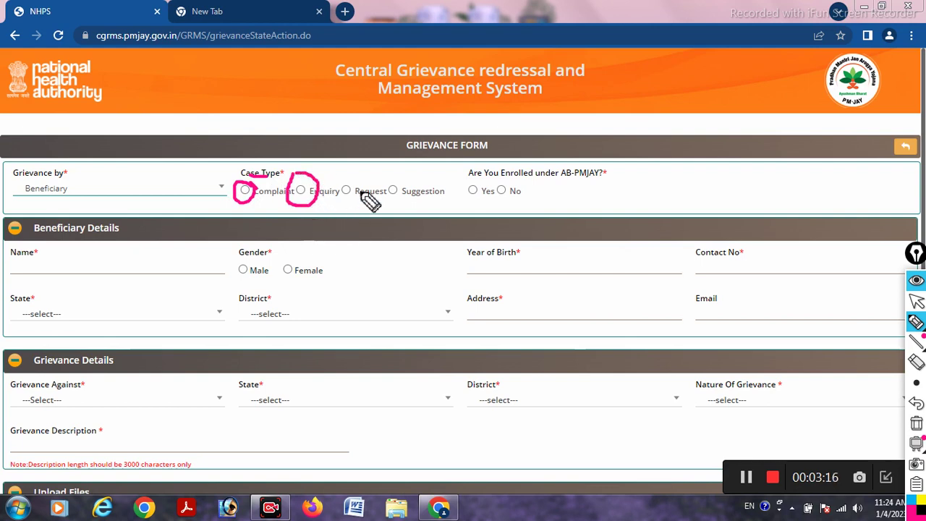
mouse_move(362, 182)
mouse_down()
mouse_move(346, 183)
mouse_move(337, 197)
mouse_move(356, 203)
mouse_move(359, 179)
mouse_move(387, 201)
mouse_move(409, 187)
mouse_move(397, 174)
mouse_up()
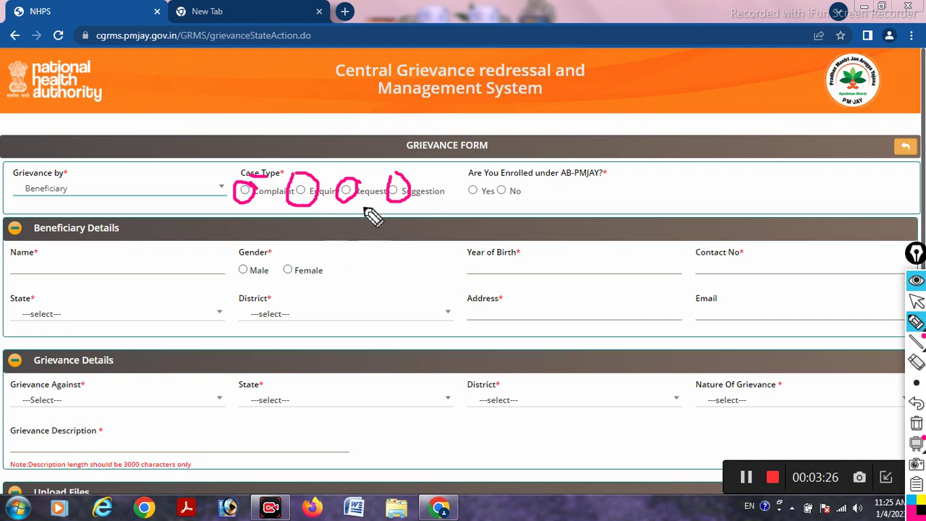
drag(356, 199, 387, 152)
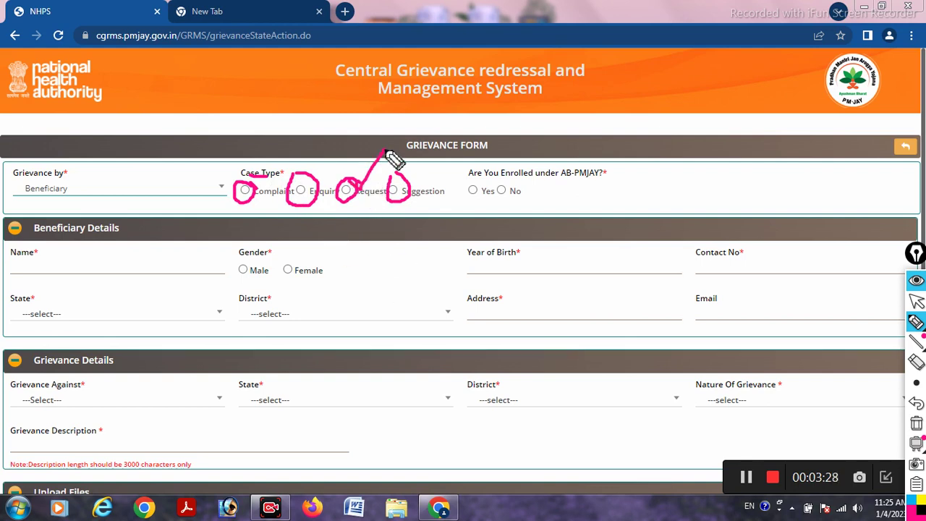
click(917, 424)
click(917, 302)
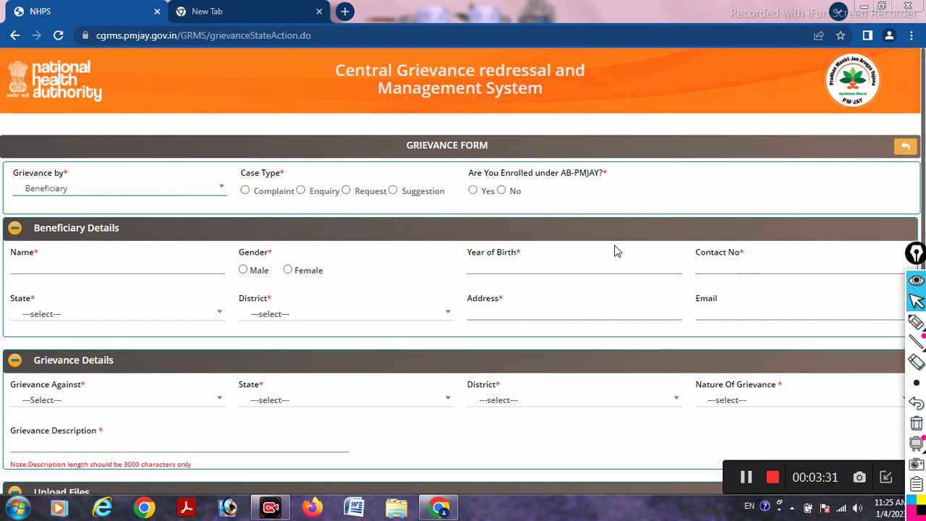
Step: Set the case type to Request and answer No to being enrolled under AB-PMJAY
click(345, 193)
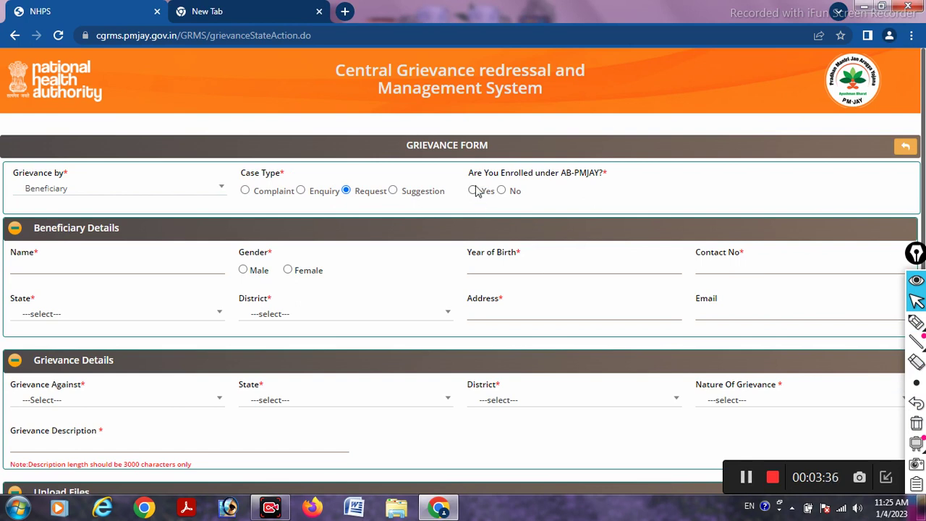
drag(468, 180, 582, 186)
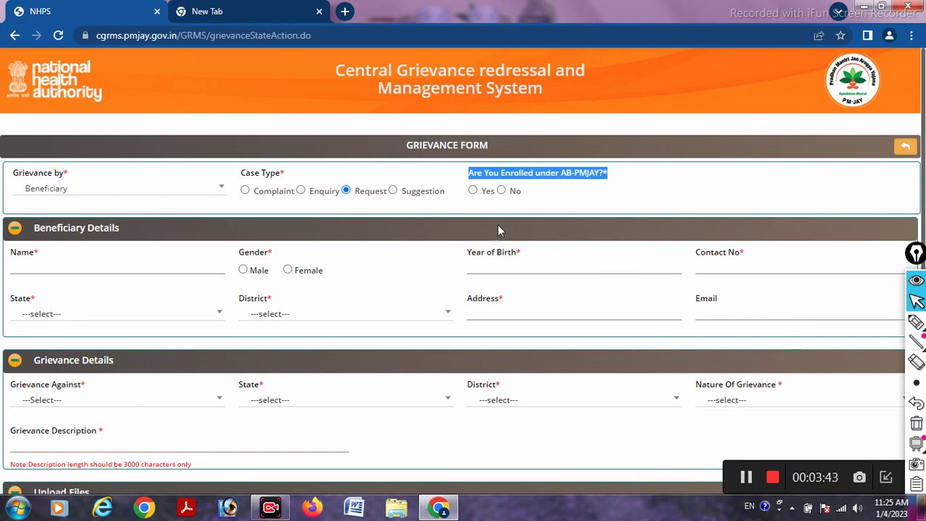
click(563, 200)
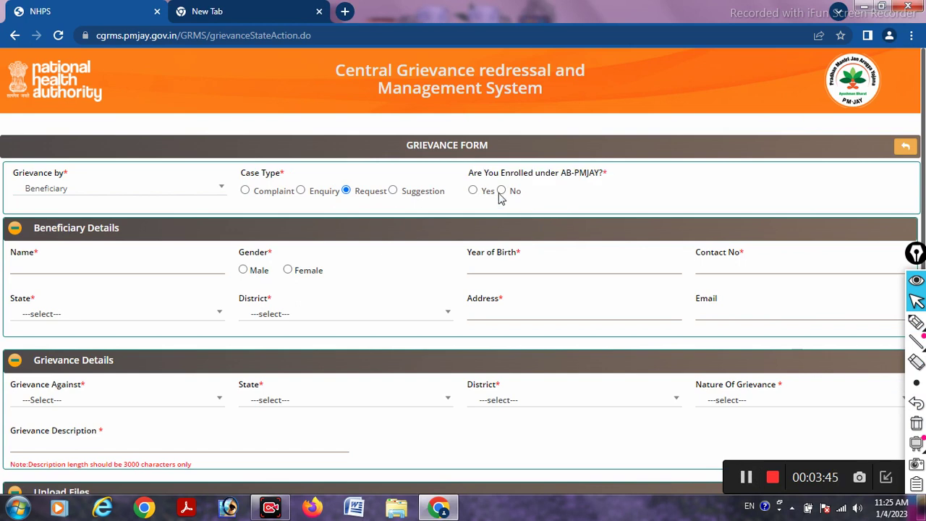
drag(467, 176, 608, 180)
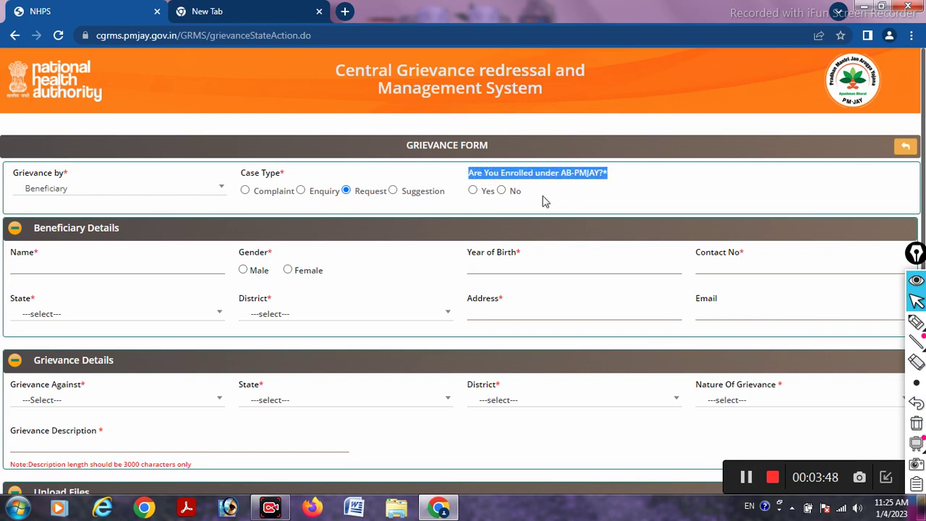
click(501, 191)
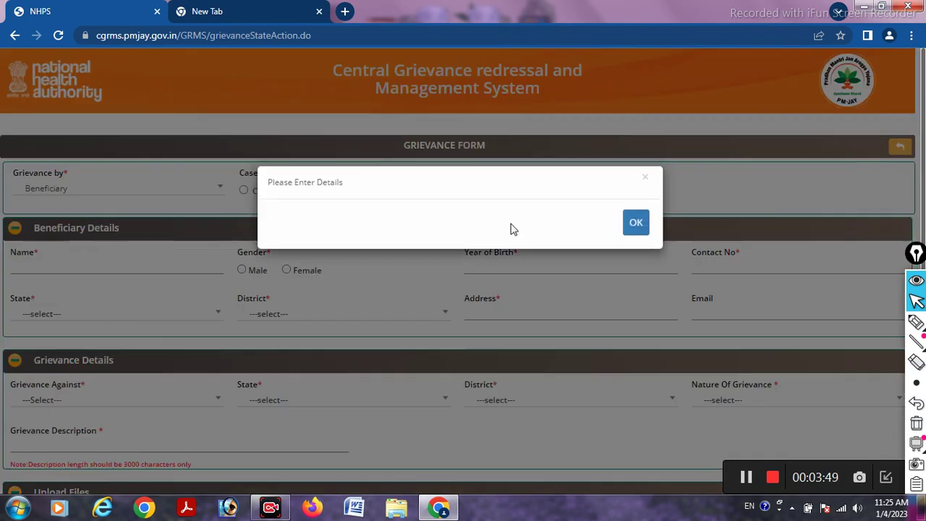
click(635, 221)
Step: Fill in the beneficiary's name and set the gender to Male in Beneficiary Details
click(270, 241)
scroll(417, 229, down, 1)
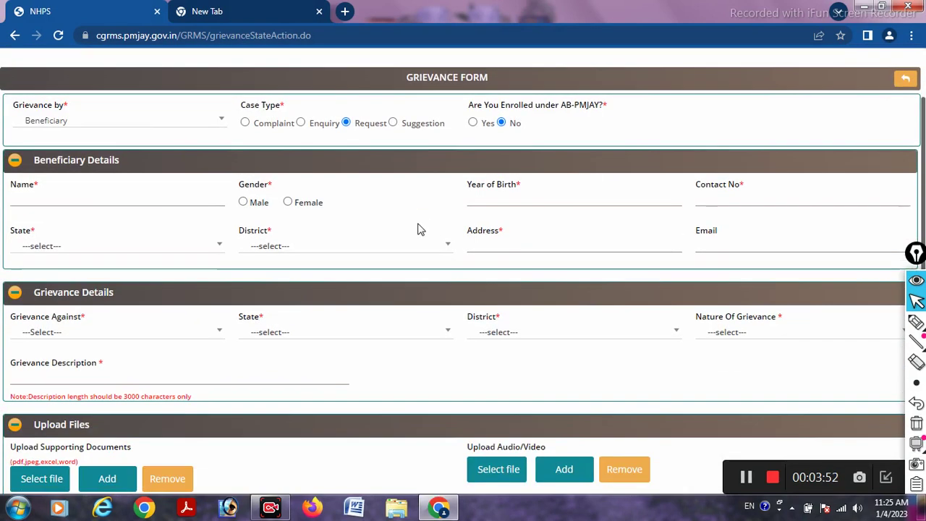
click(65, 204)
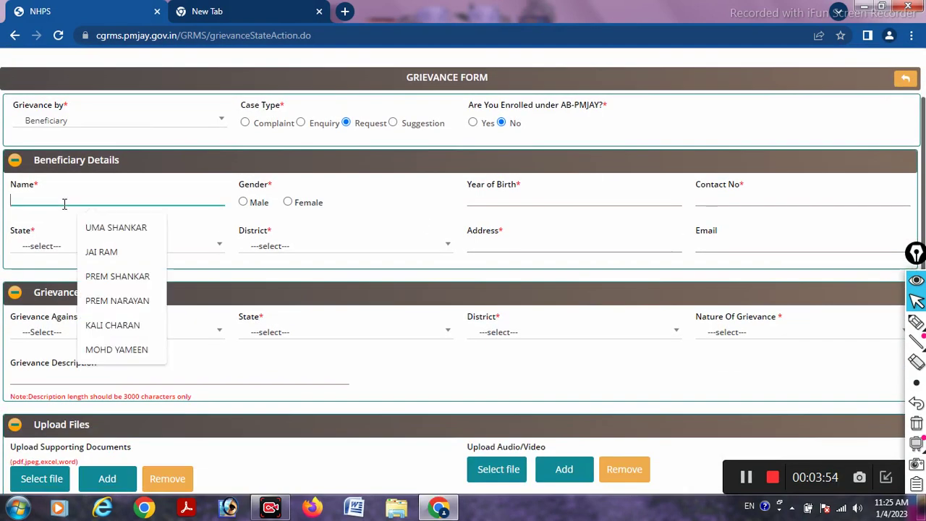
click(114, 229)
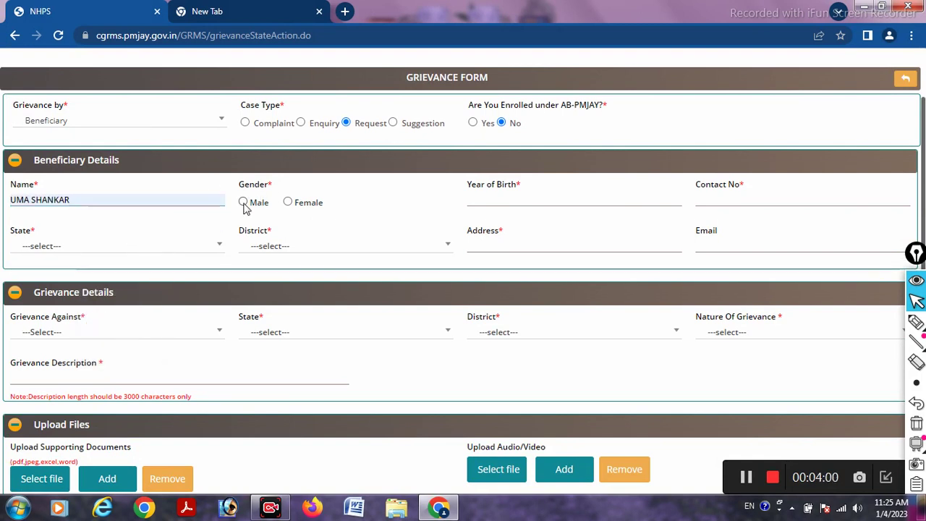
click(243, 204)
Step: Enter the beneficiary's year of birth using the year picker
click(487, 200)
click(561, 229)
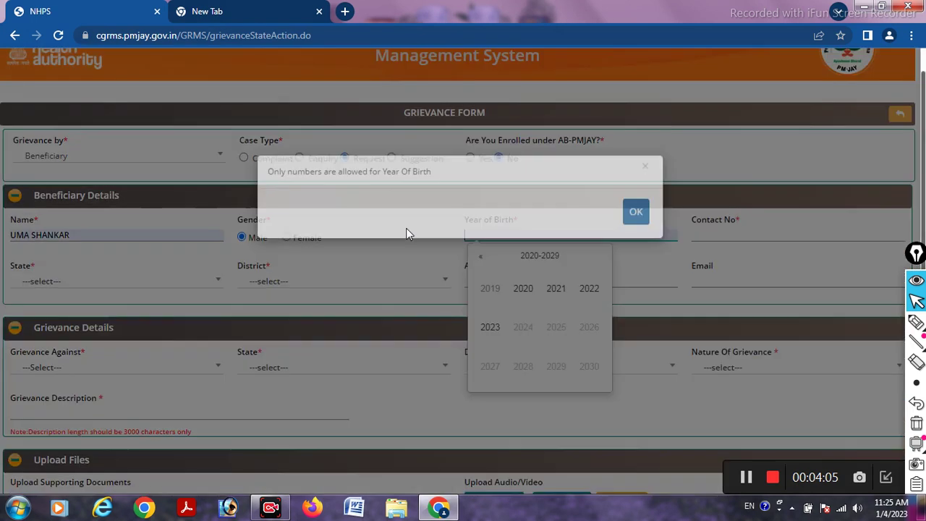
click(635, 224)
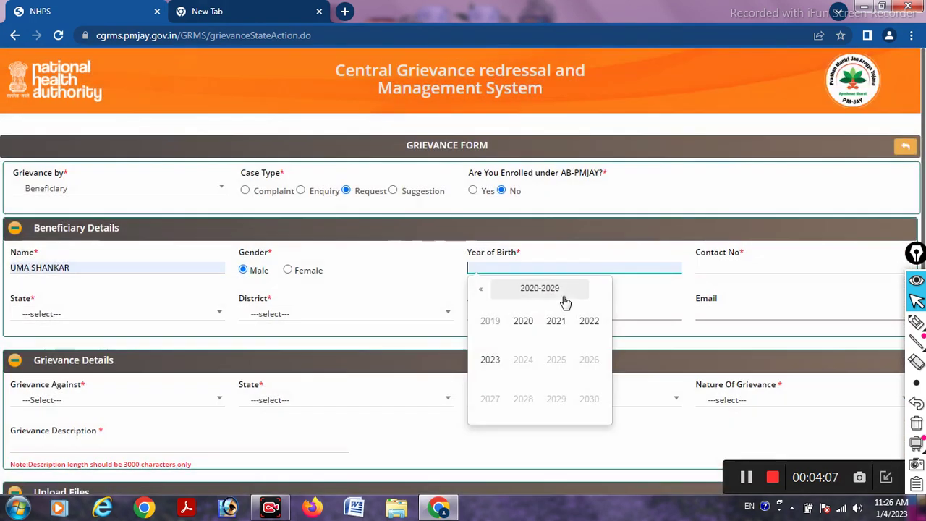
click(554, 320)
click(499, 268)
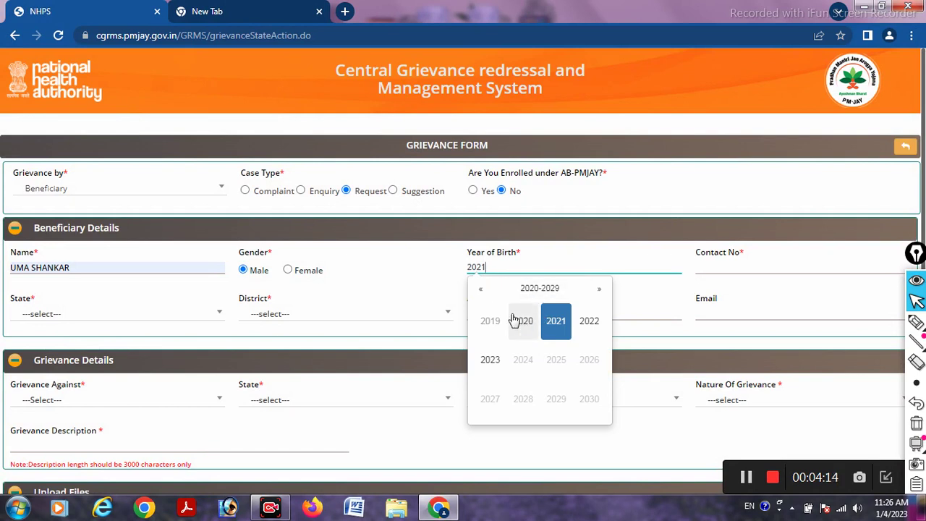
click(483, 291)
click(483, 290)
click(483, 290)
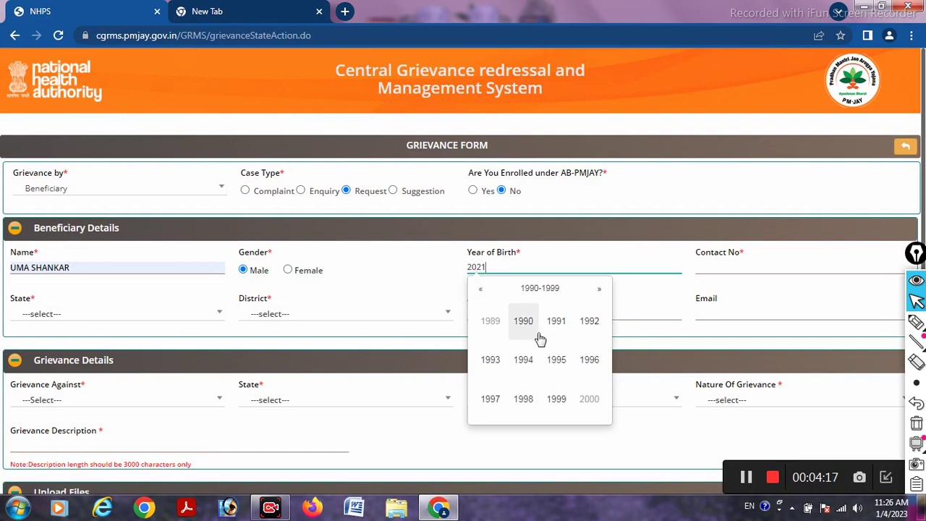
click(586, 323)
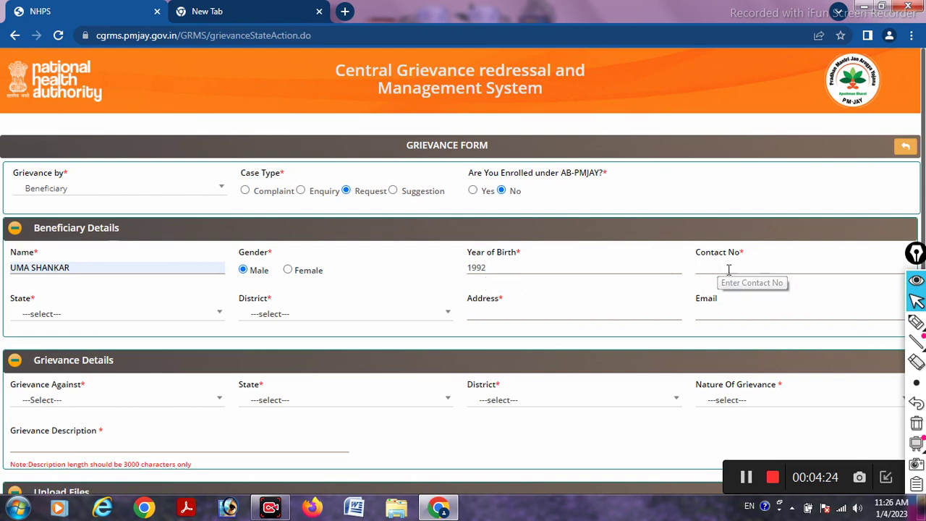
Step: Set the beneficiary's state to UTTAR PRADESH and district to BALRAMPUR in Beneficiary Details, passing through the empty Address and Email fields
scroll(197, 343, down, 1)
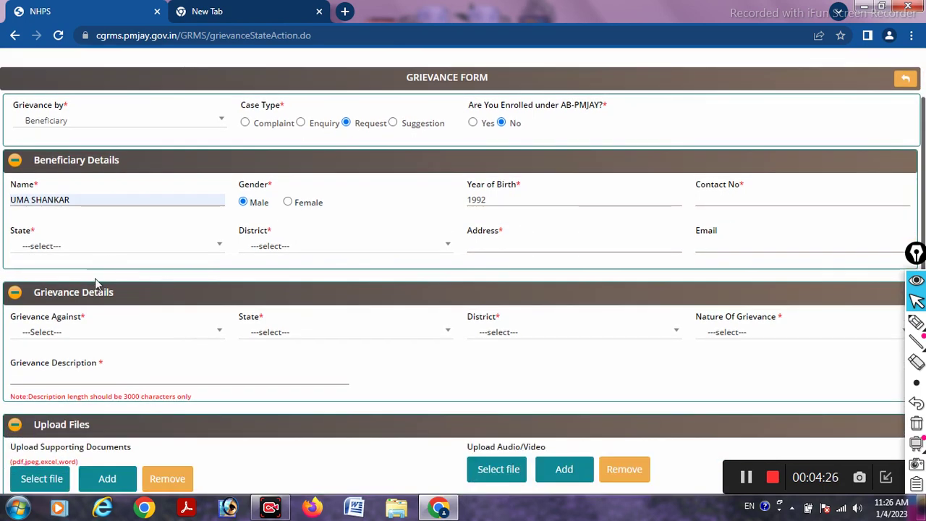
click(70, 249)
scroll(68, 347, down, 8)
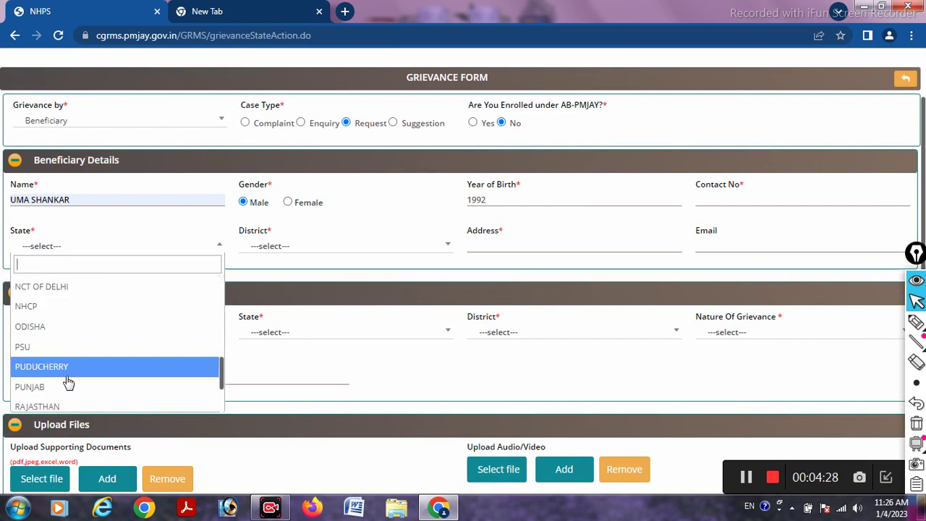
click(84, 390)
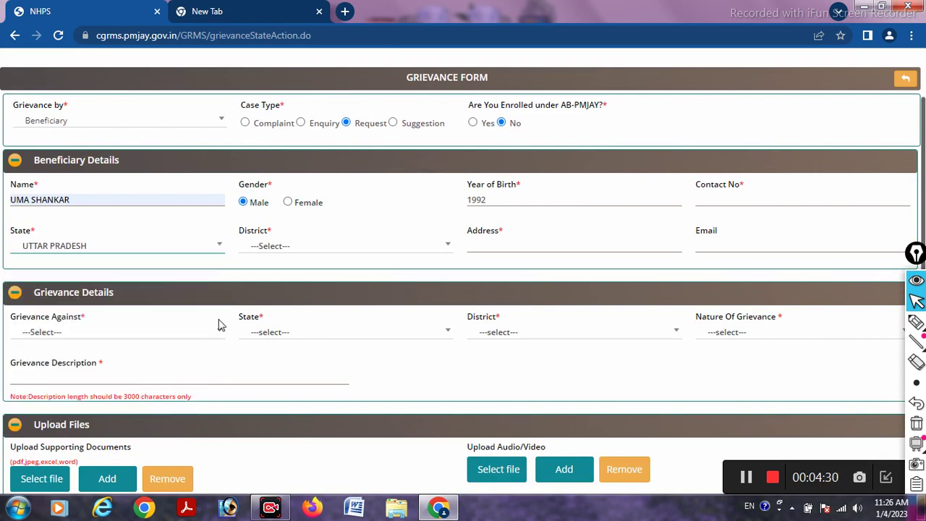
click(283, 251)
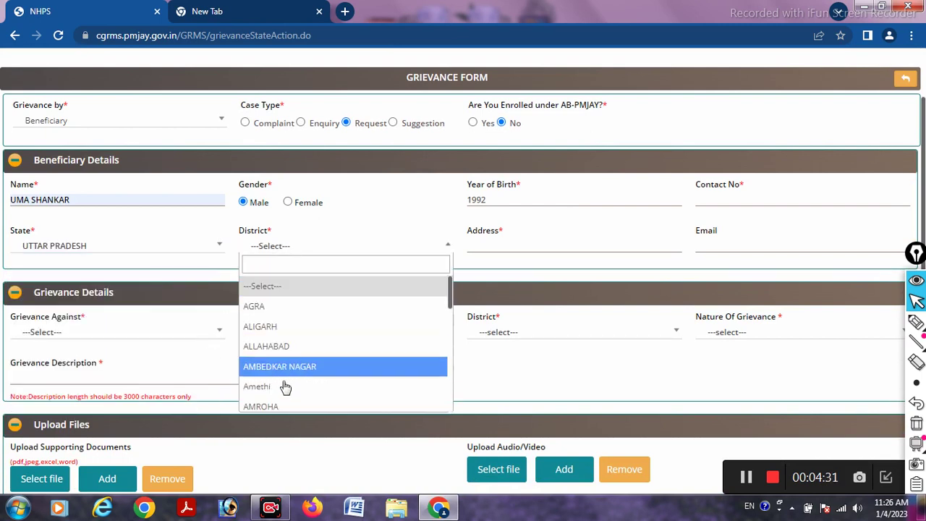
scroll(285, 376, down, 2)
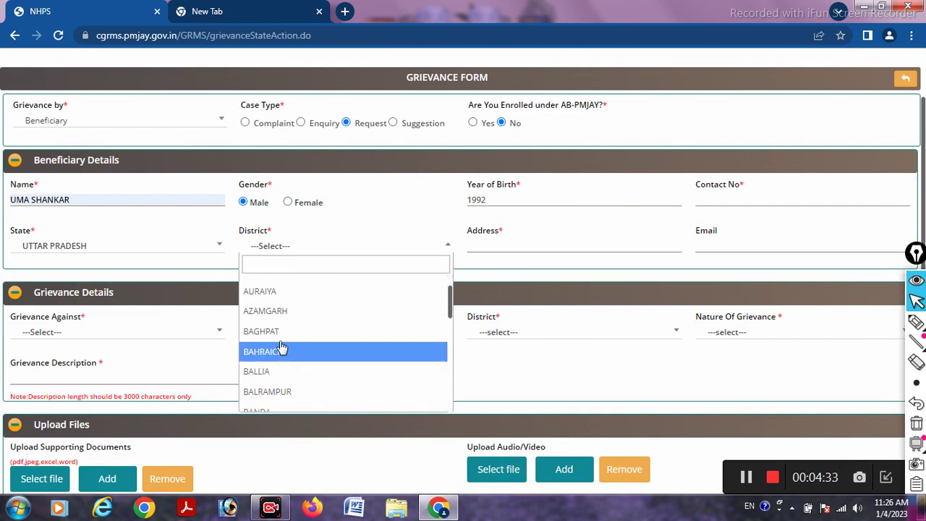
click(279, 391)
click(495, 245)
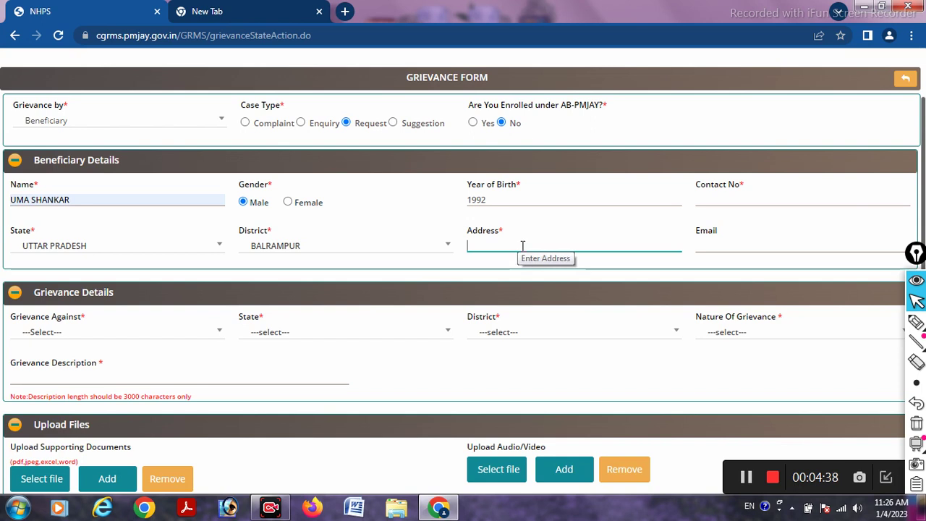
click(716, 248)
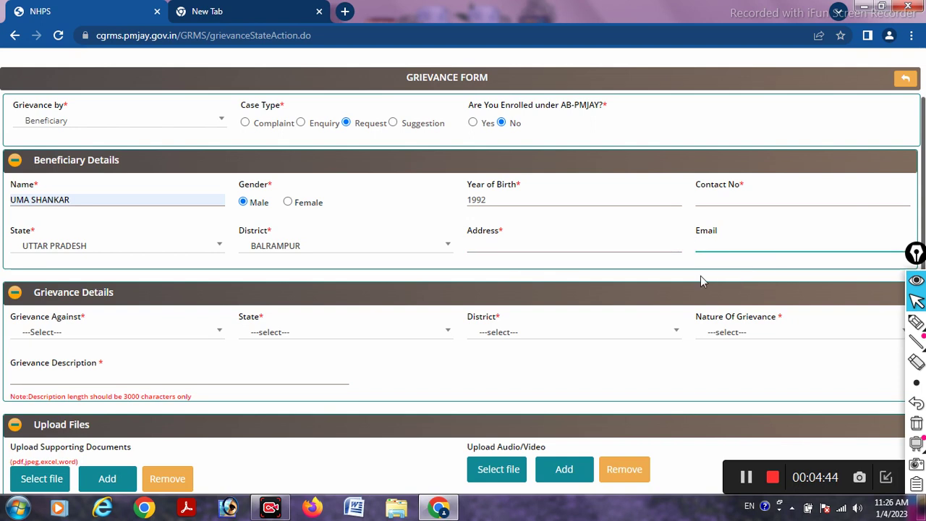
Step: Set Grievance Against to Others in Grievance Details and specify pmjay as the other party
scroll(700, 276, down, 2)
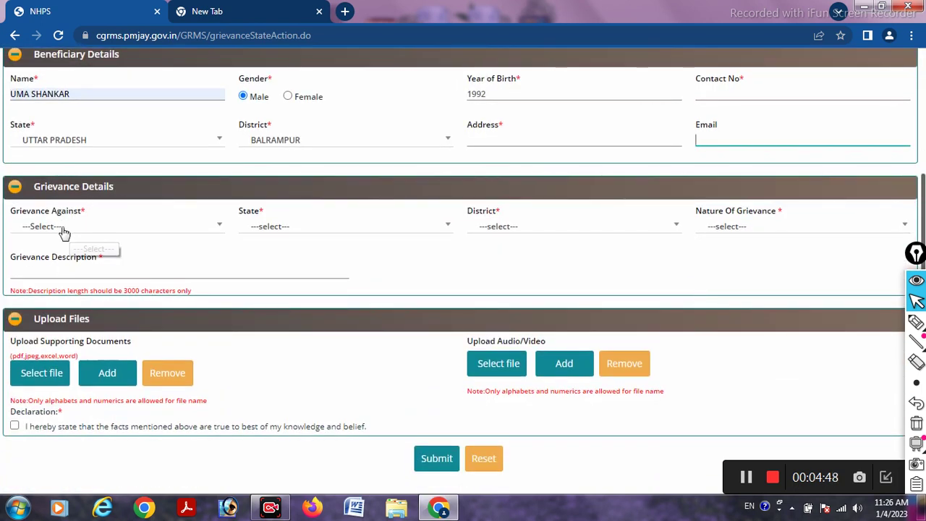
click(60, 228)
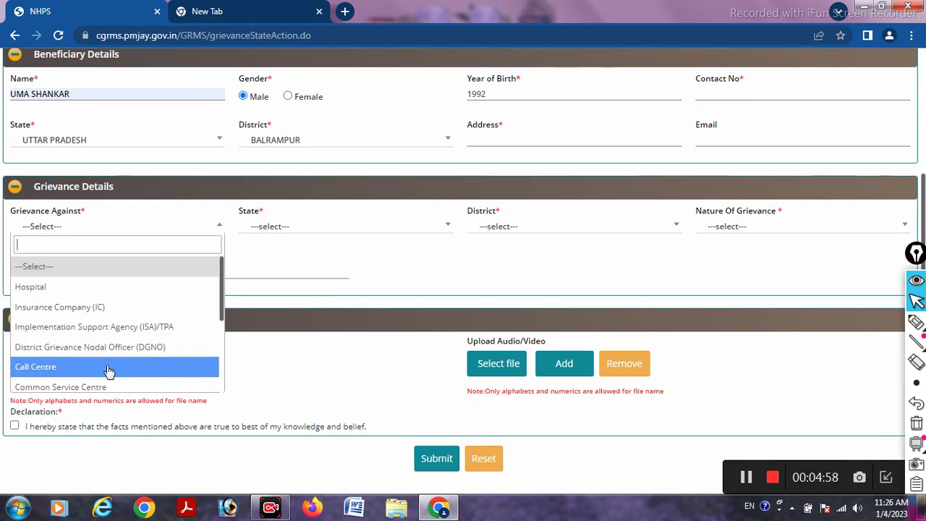
scroll(115, 379, down, 1)
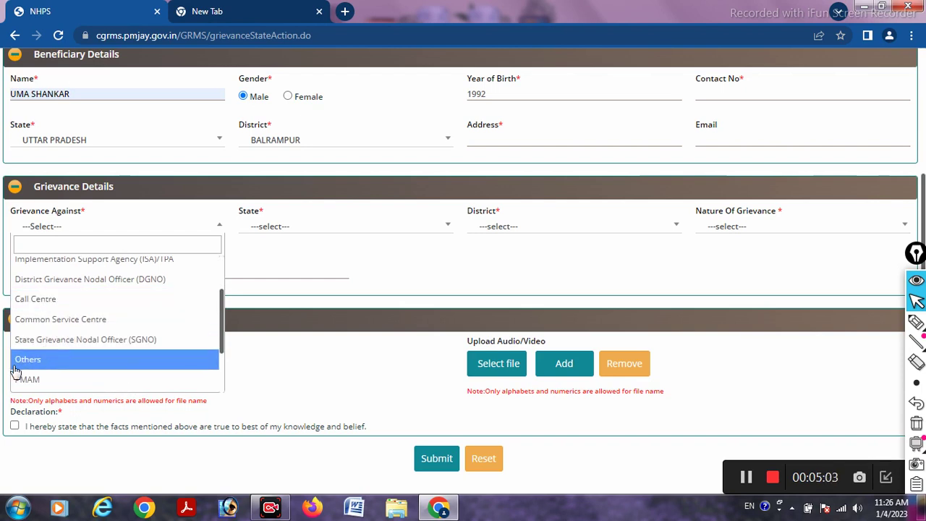
click(45, 366)
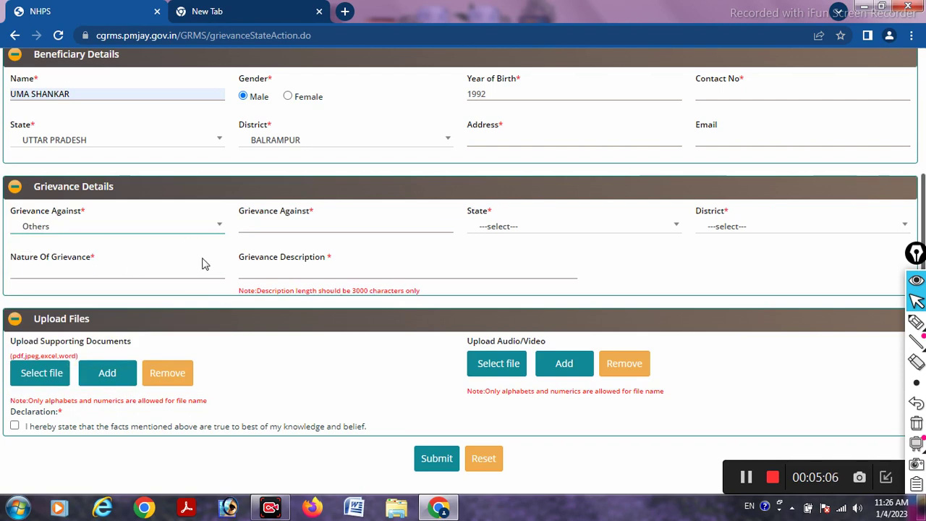
click(283, 226)
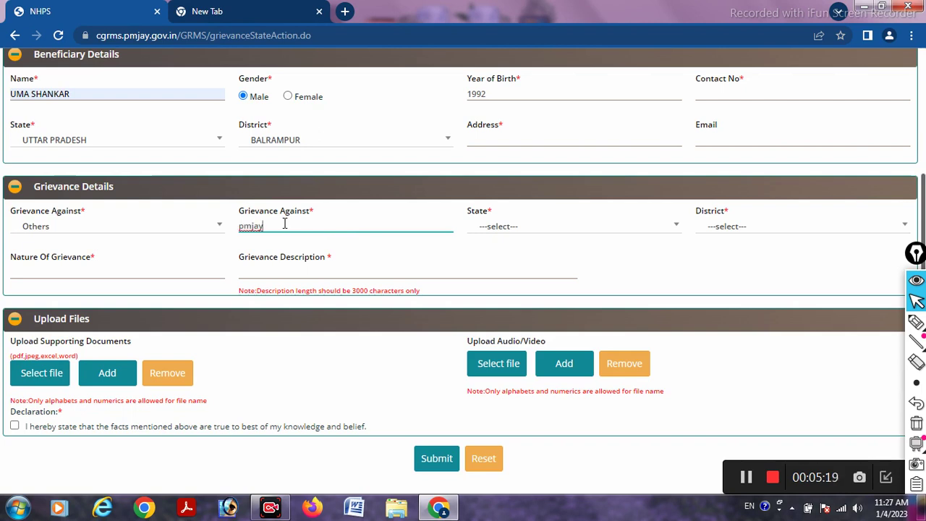
Step: Set the state to UTTAR PRADESH and the district to BALRAMPUR in Grievance Details
click(525, 226)
scroll(515, 362, down, 7)
scroll(516, 373, down, 2)
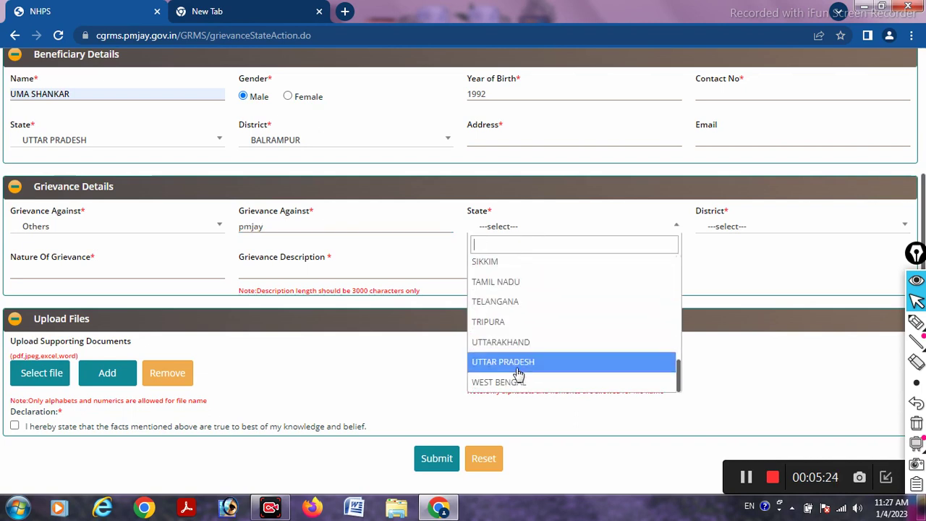
click(756, 227)
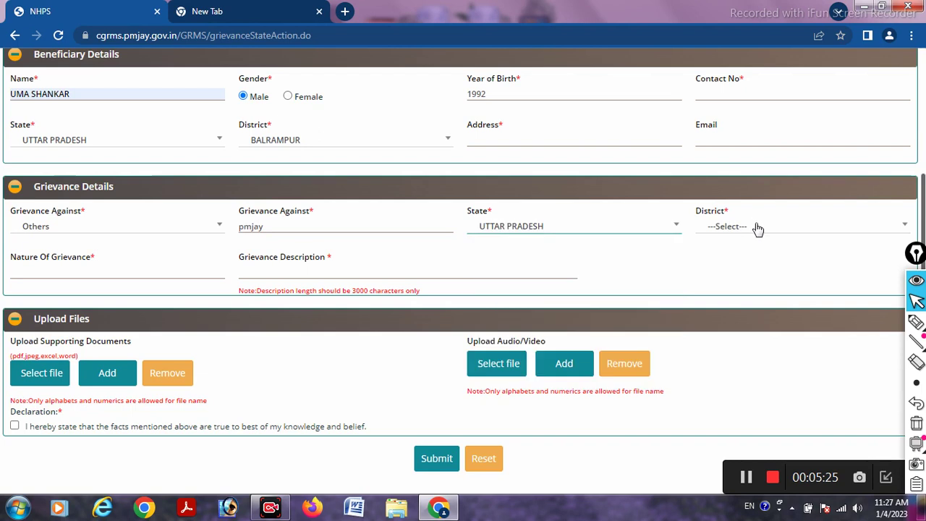
click(738, 230)
scroll(734, 350, down, 4)
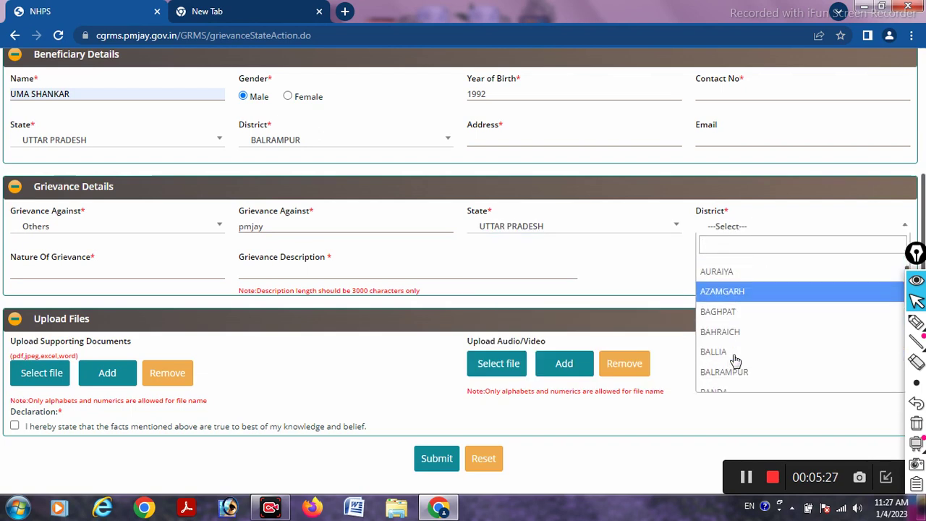
click(737, 371)
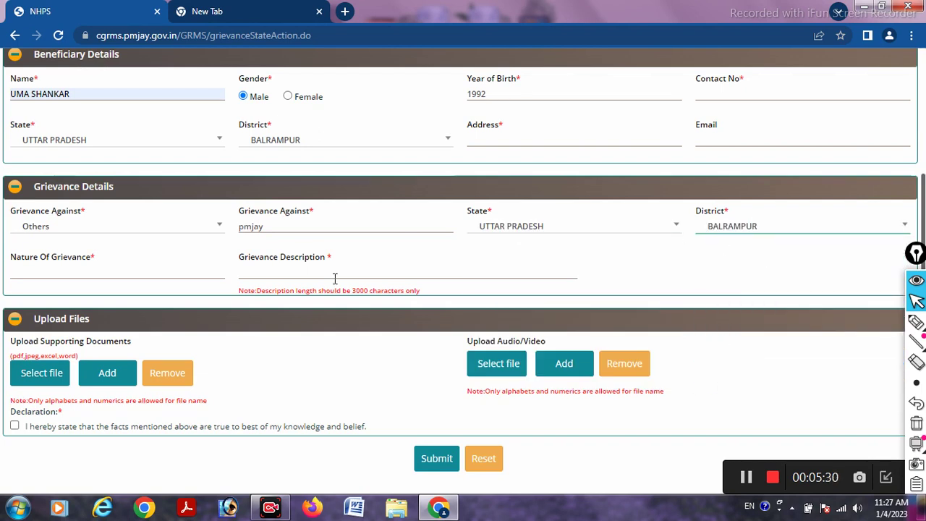
Step: Visit the Nature Of Grievance and Grievance Description fields, and accept the declaration that the stated facts are true
click(50, 272)
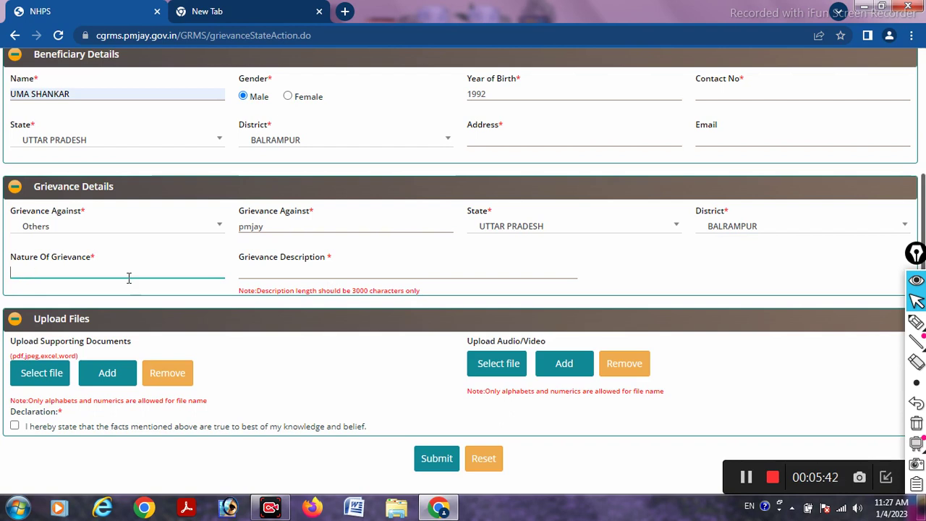
click(314, 271)
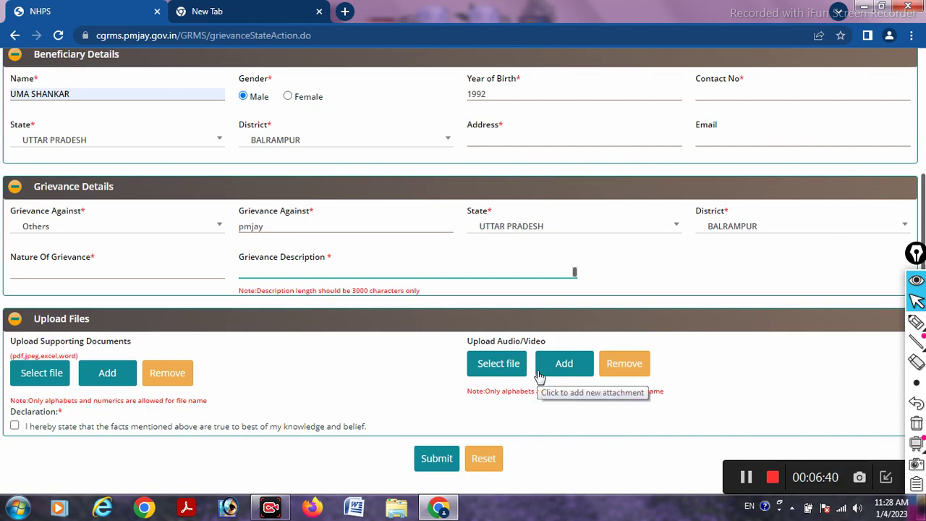
click(642, 304)
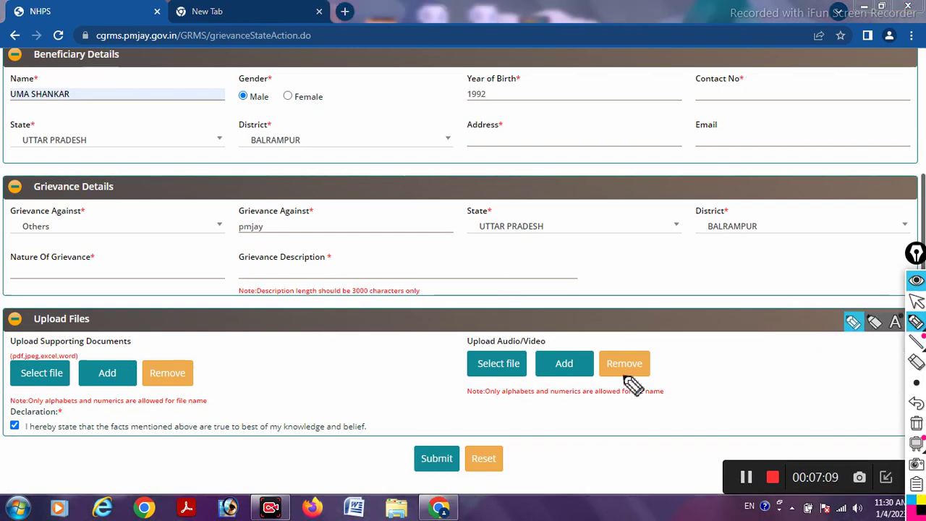
Step: Circle the Submit option with the pen and return to the normal pointer
mouse_move(442, 414)
mouse_down()
mouse_move(413, 485)
mouse_move(470, 477)
mouse_move(449, 426)
mouse_move(492, 400)
mouse_up()
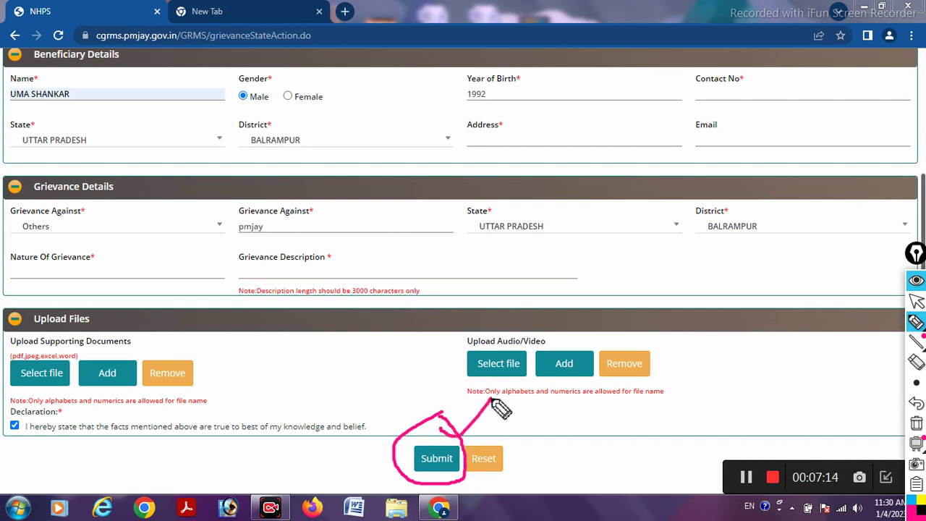
click(915, 301)
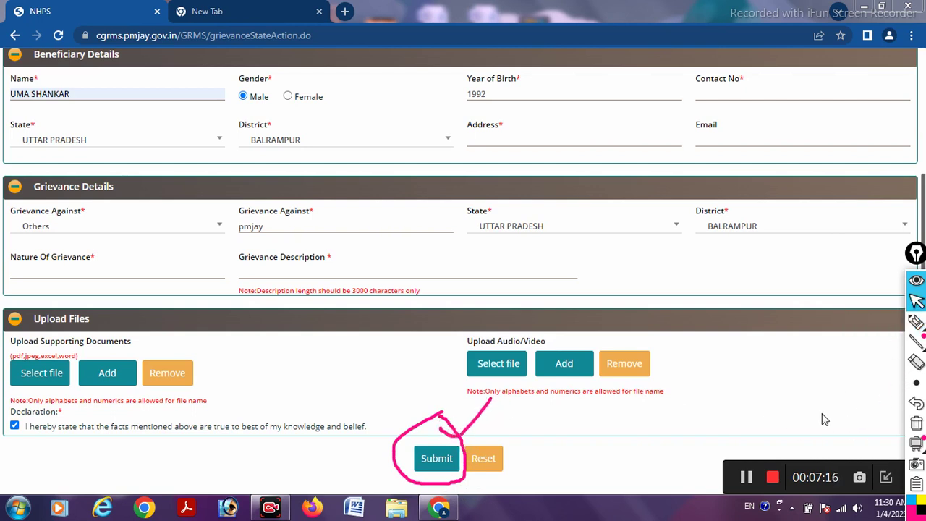
Step: Review the grievance form from the case type and beneficiary details down to the declaration and Submit option
scroll(810, 407, up, 2)
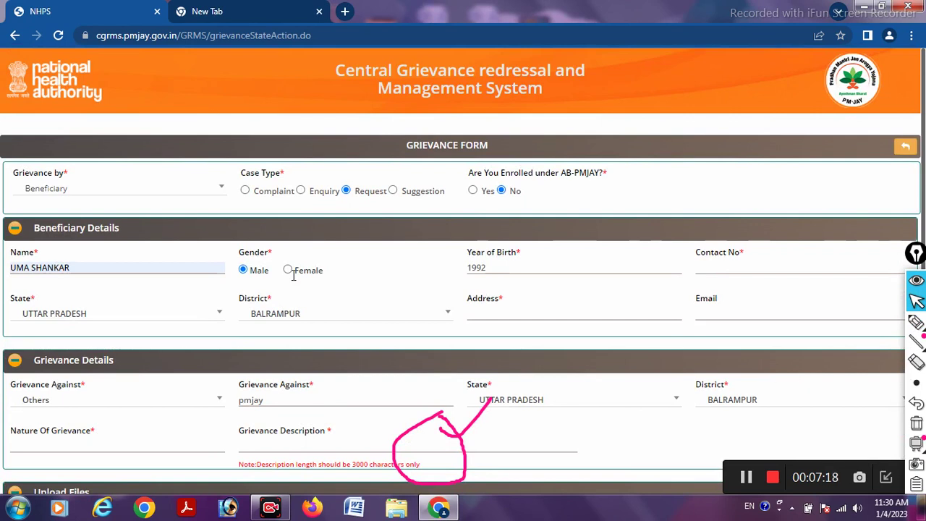
scroll(293, 275, down, 2)
drag(42, 118, 802, 343)
click(551, 305)
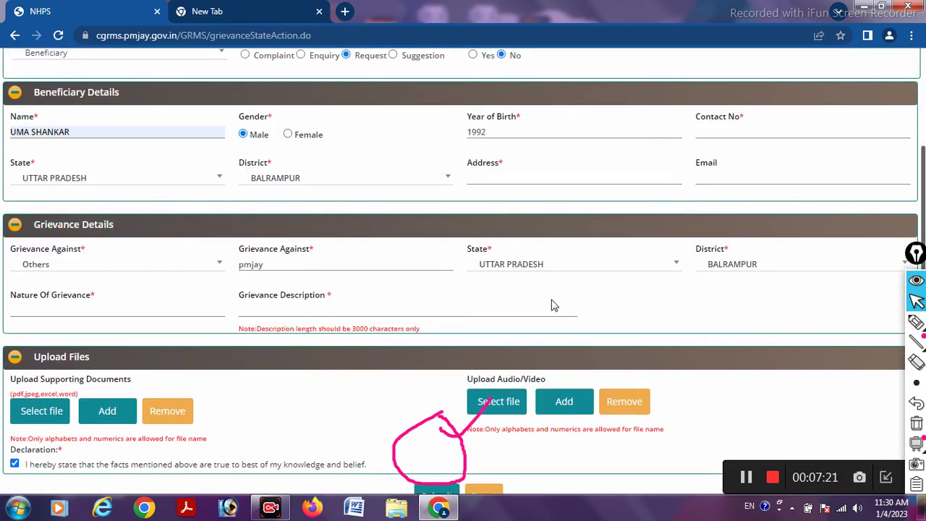
scroll(564, 236, up, 2)
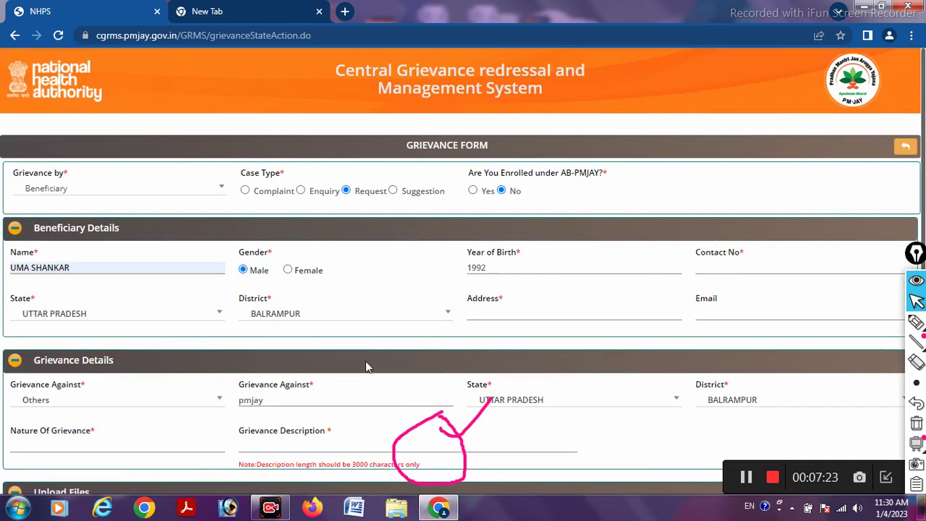
scroll(365, 367, down, 3)
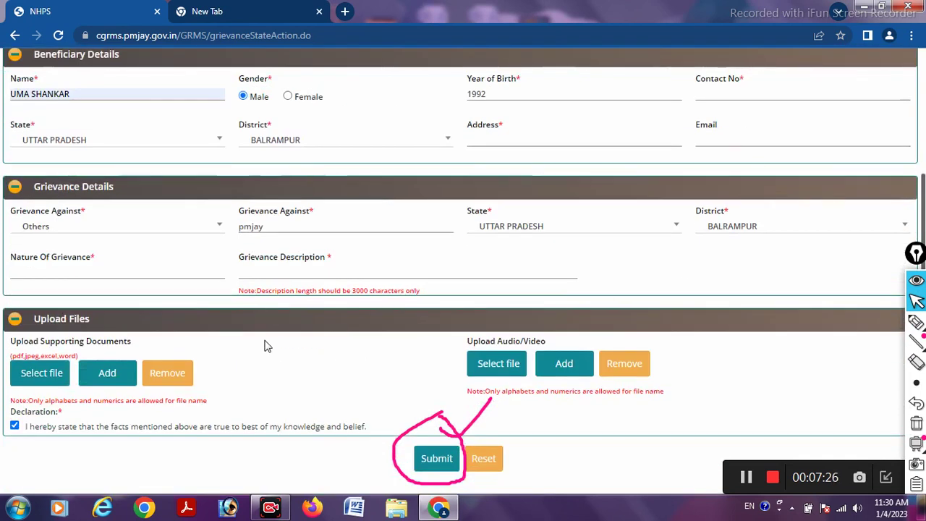
scroll(482, 340, up, 3)
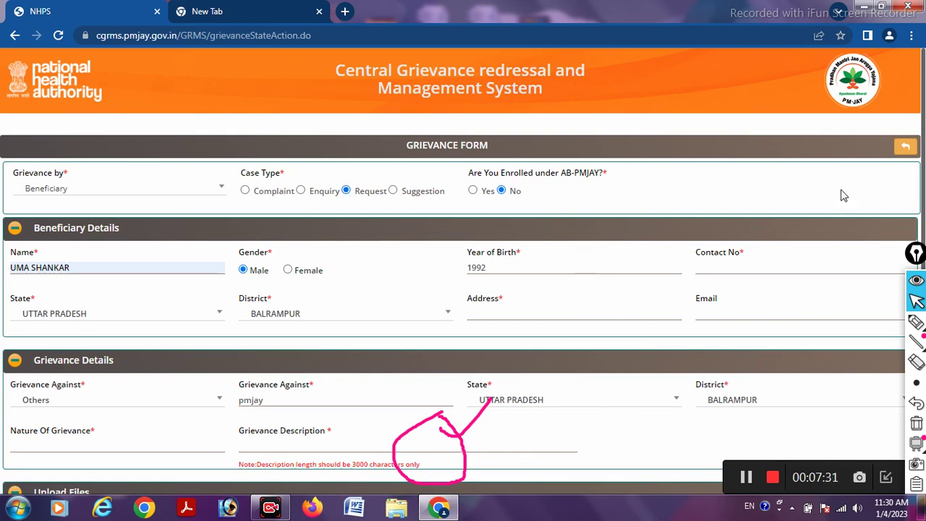
scroll(596, 236, down, 2)
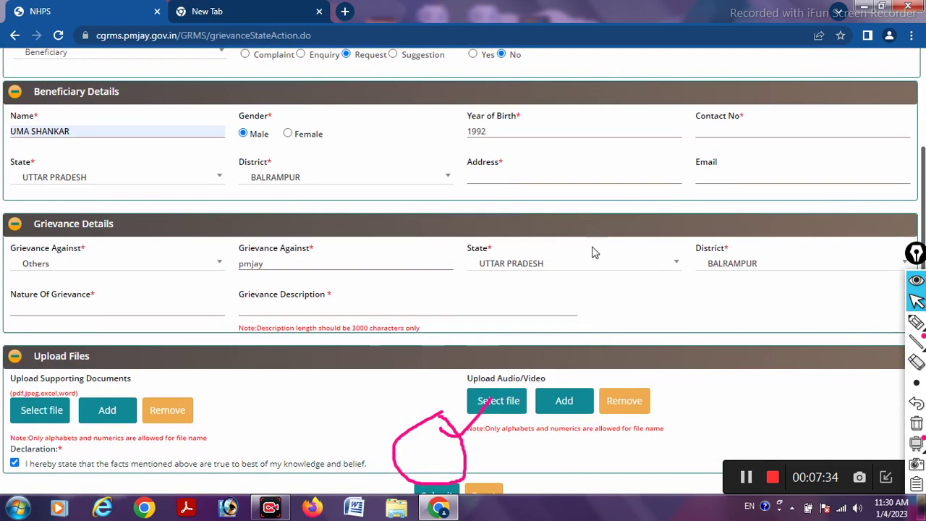
scroll(601, 246, down, 1)
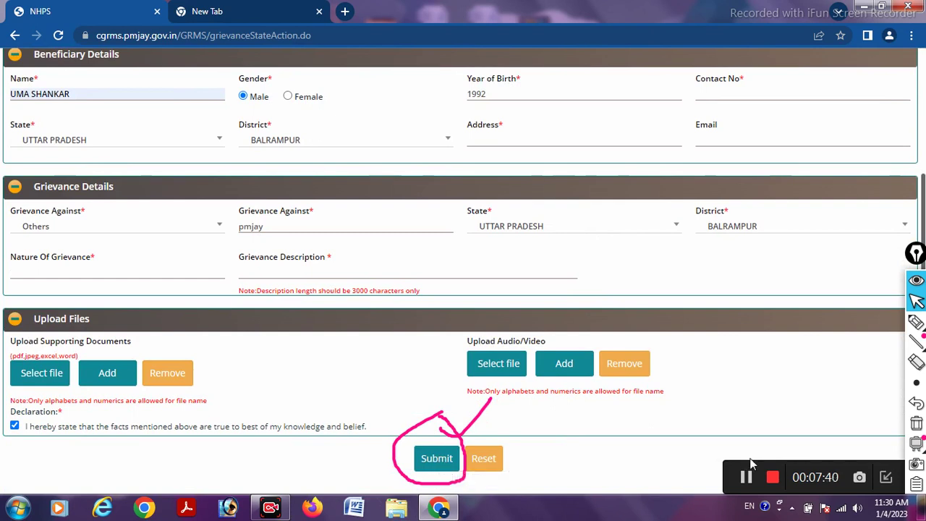
Step: Draw a pen tick over Submit, handwrite "Enroll" across the form with a long line beneath it, and return to the pointer
click(916, 322)
drag(434, 421, 532, 405)
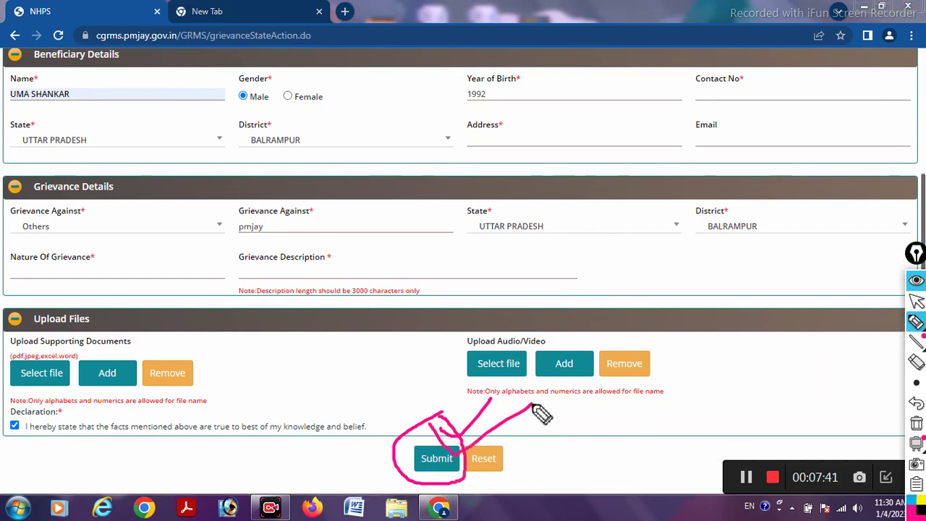
mouse_move(201, 385)
mouse_down()
mouse_move(264, 394)
mouse_move(216, 373)
mouse_move(258, 399)
mouse_move(297, 354)
mouse_move(313, 298)
mouse_move(309, 345)
mouse_up()
drag(233, 444, 539, 262)
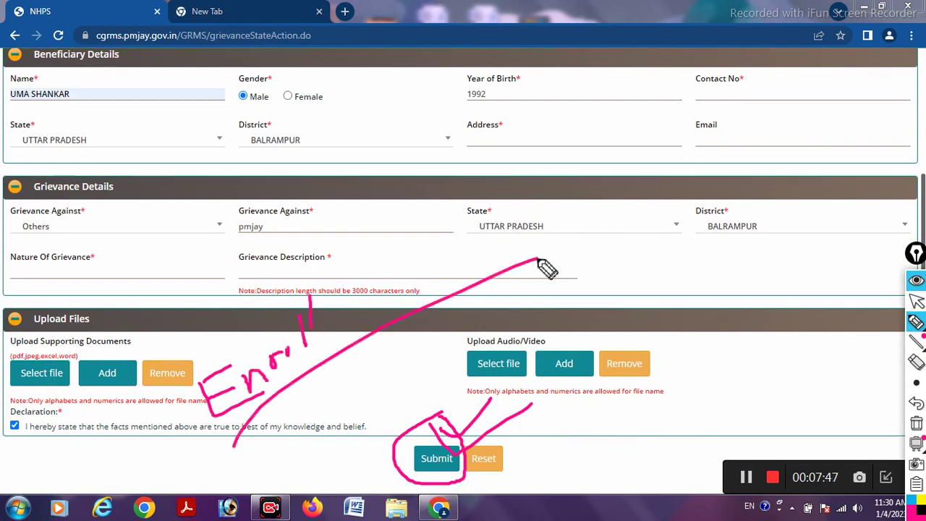
click(916, 302)
Step: Leave the grievance form for the portal's home page and clear all pen drawings from the screen
scroll(682, 357, up, 3)
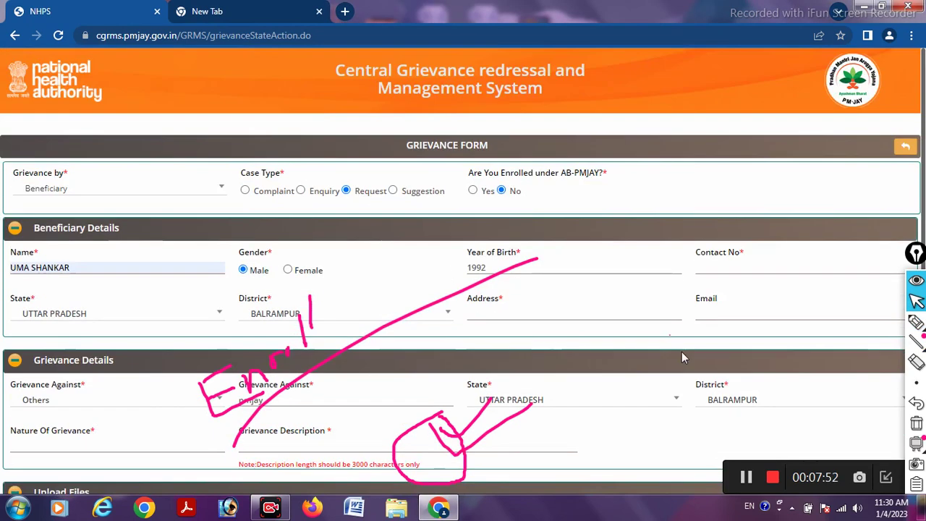
click(904, 146)
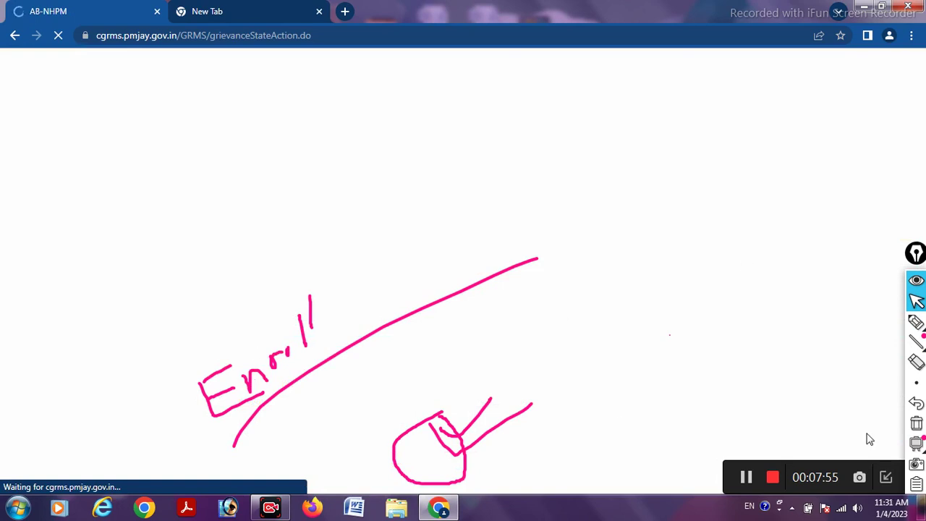
click(916, 423)
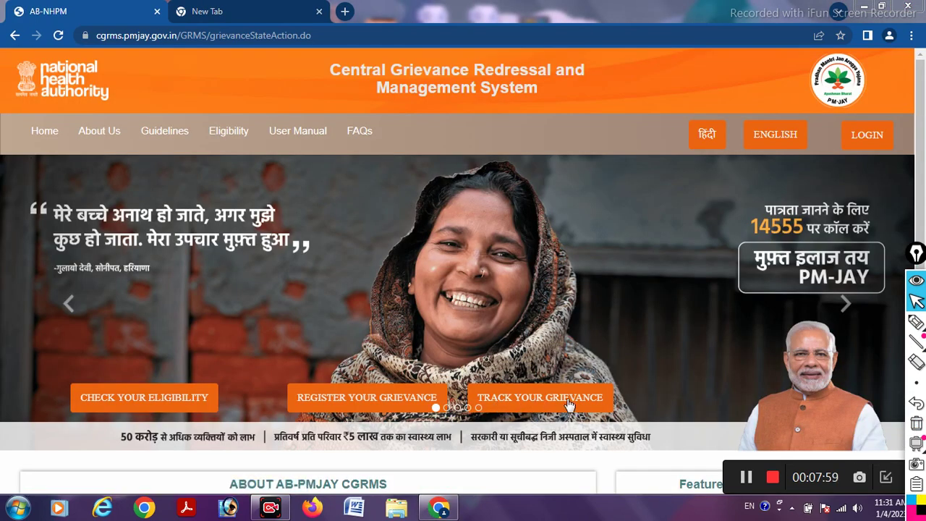
Step: Open the grievance tracking dialog and place the cursor in its UGN field
click(529, 404)
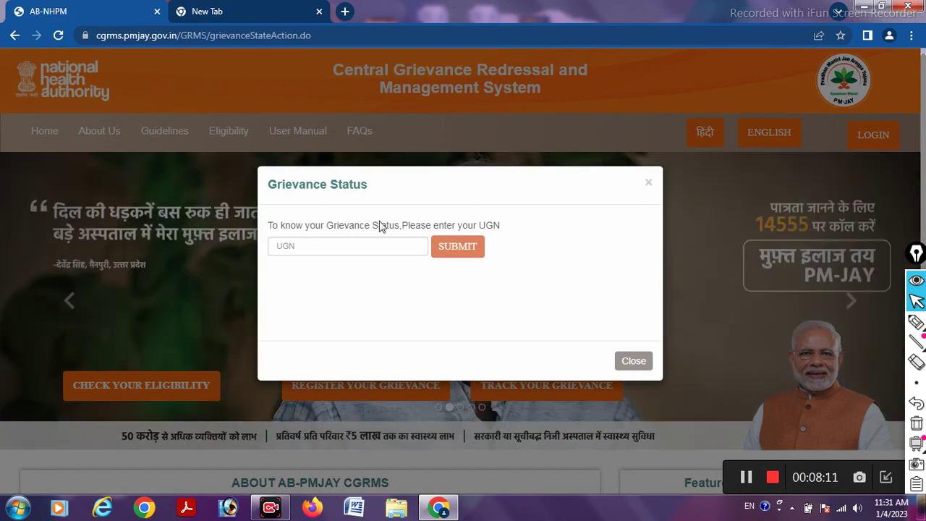
right_click(308, 245)
click(289, 246)
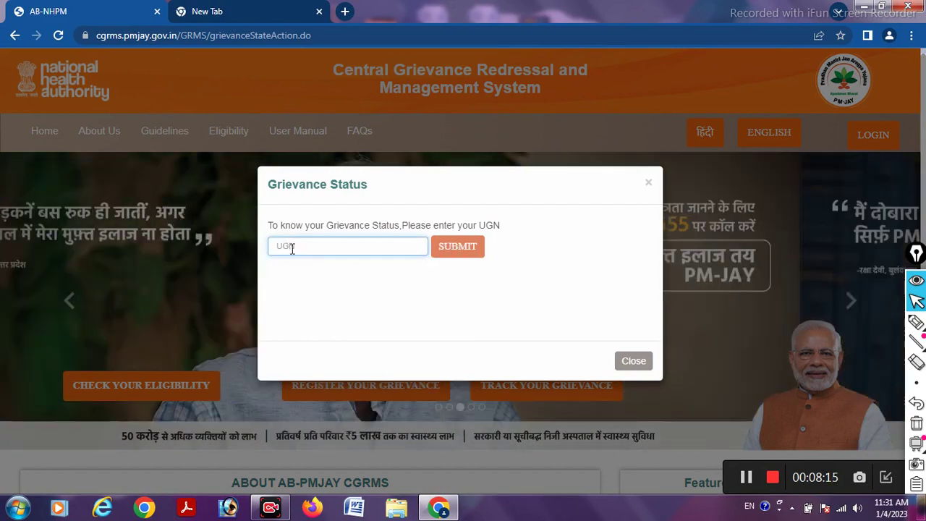